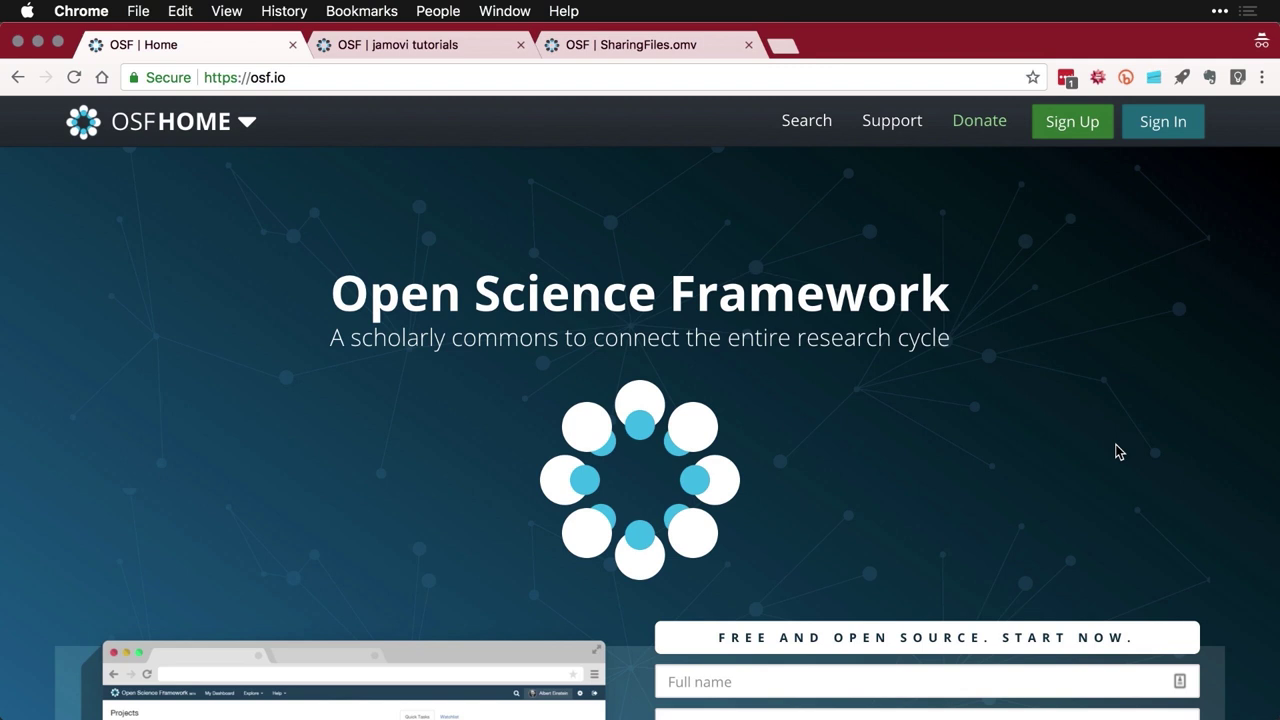
Scroll the OSF homepage down to the integrations section listing Dropbox, GitHub, Box and Google Drive
{"action": "scroll", "coordinate": [1118, 452], "scroll_direction": "down", "scroll_amount": 5}
{"action": "scroll", "coordinate": [1118, 452], "scroll_direction": "down", "scroll_amount": 2}
{"action": "scroll", "coordinate": [1118, 452], "scroll_direction": "down", "scroll_amount": 3}
{"action": "scroll", "coordinate": [1118, 452], "scroll_direction": "down", "scroll_amount": 1}
{"action": "scroll", "coordinate": [1118, 452], "scroll_direction": "down", "scroll_amount": 2}
{"action": "scroll", "coordinate": [1118, 452], "scroll_direction": "down", "scroll_amount": 5}
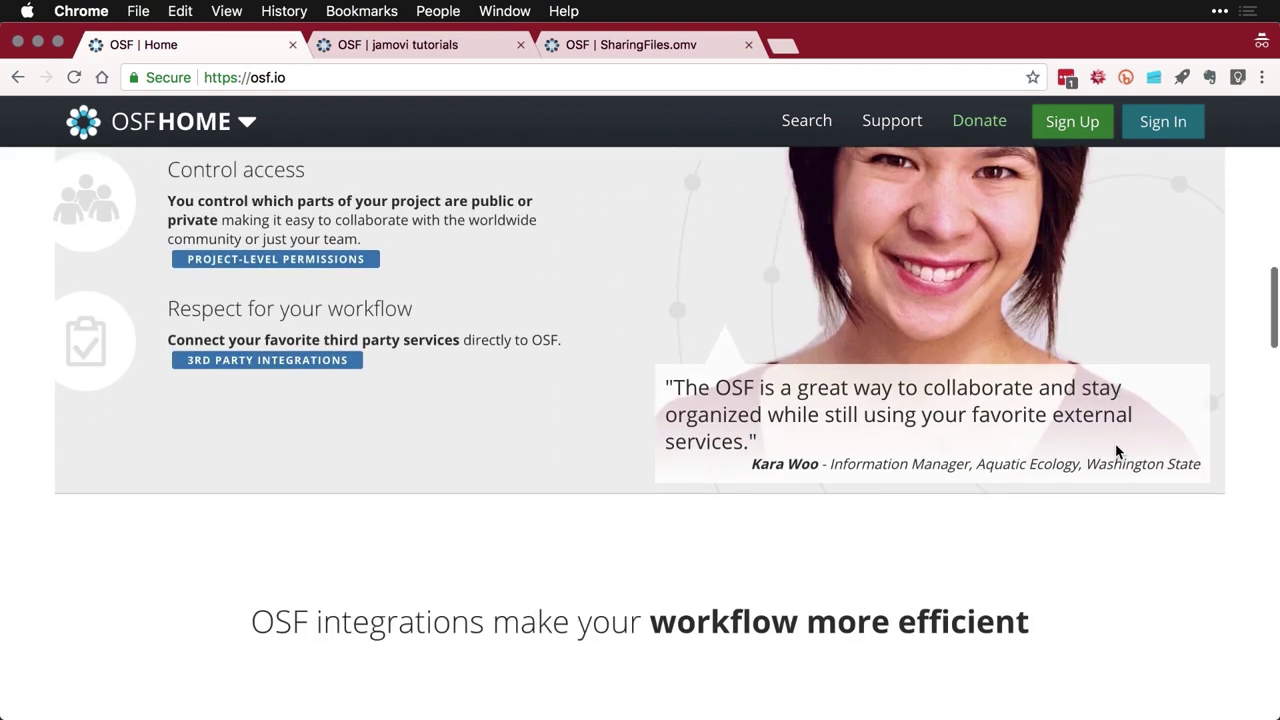
{"action": "scroll", "coordinate": [1118, 452], "scroll_direction": "down", "scroll_amount": 2}
{"action": "scroll", "coordinate": [1118, 452], "scroll_direction": "down", "scroll_amount": 1}
{"action": "scroll", "coordinate": [1118, 452], "scroll_direction": "down", "scroll_amount": 2}
{"action": "scroll", "coordinate": [1118, 452], "scroll_direction": "down", "scroll_amount": 1}
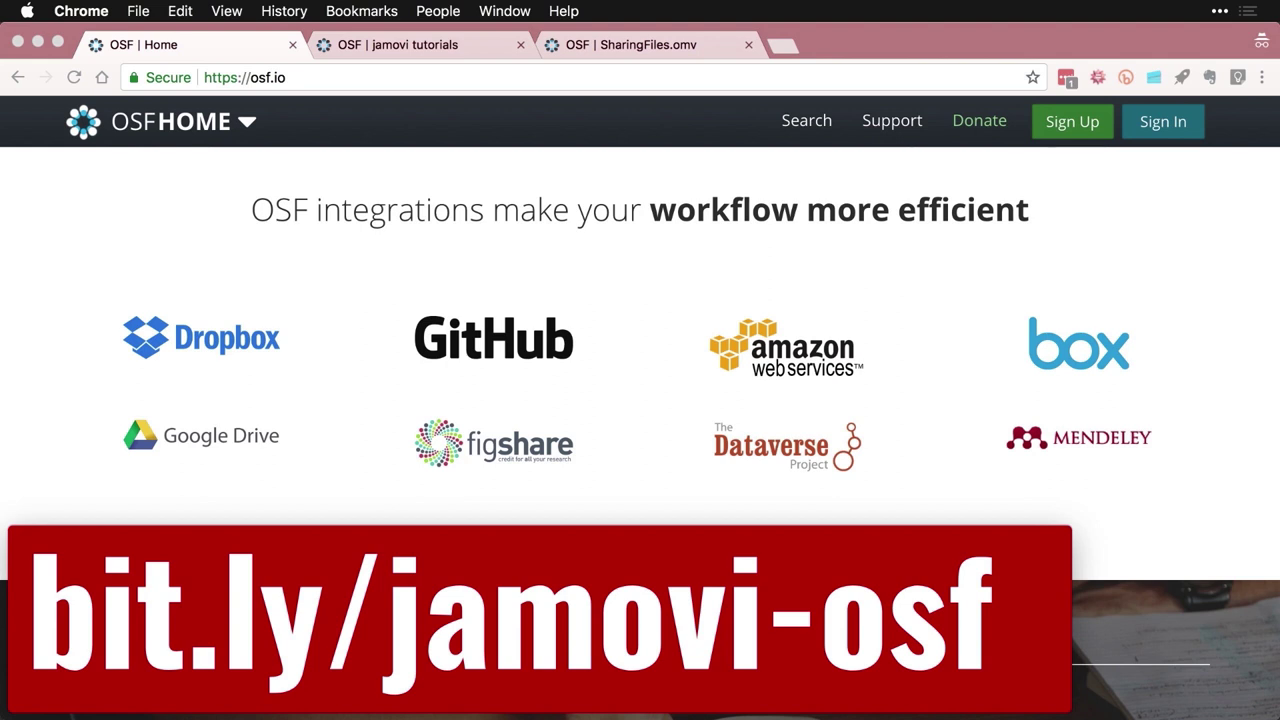
{"action": "left_click", "coordinate": [452, 47]}
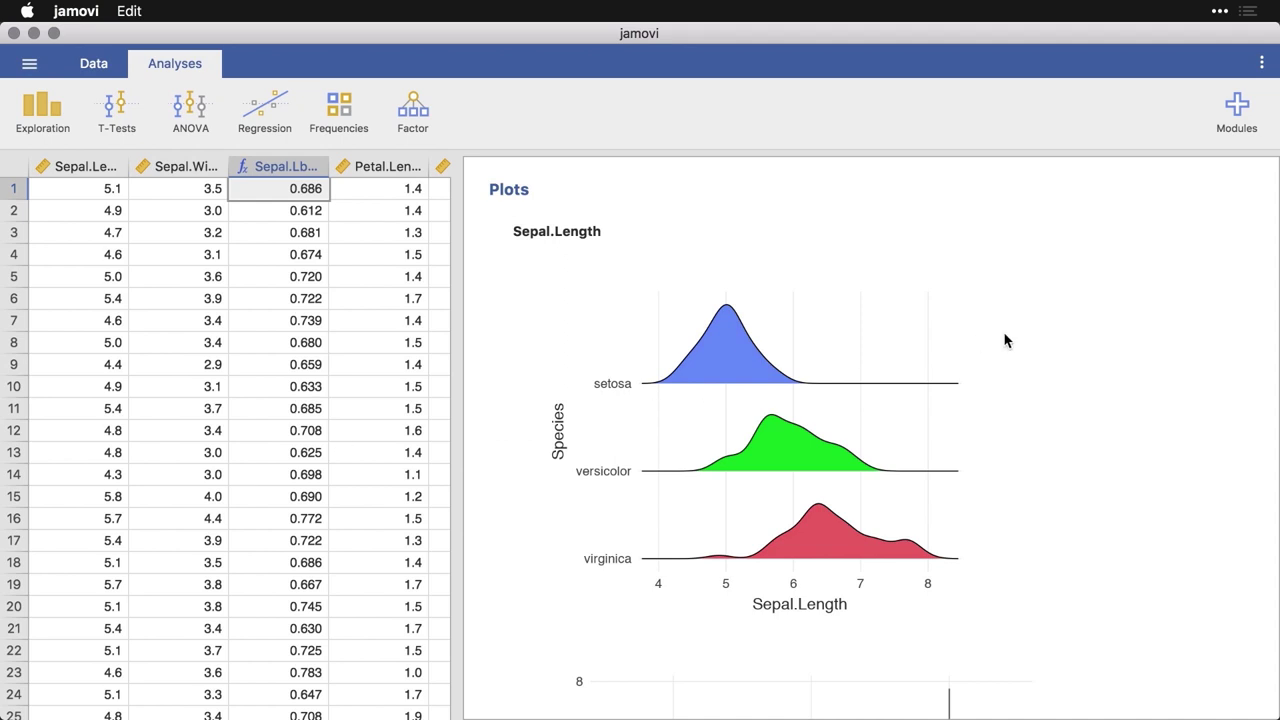
{"action": "scroll", "coordinate": [1005, 341], "scroll_direction": "up", "scroll_amount": 1}
{"action": "scroll", "coordinate": [1005, 341], "scroll_direction": "up", "scroll_amount": 5}
{"action": "scroll", "coordinate": [1005, 341], "scroll_direction": "up", "scroll_amount": 3}
{"action": "scroll", "coordinate": [1005, 341], "scroll_direction": "up", "scroll_amount": 3}
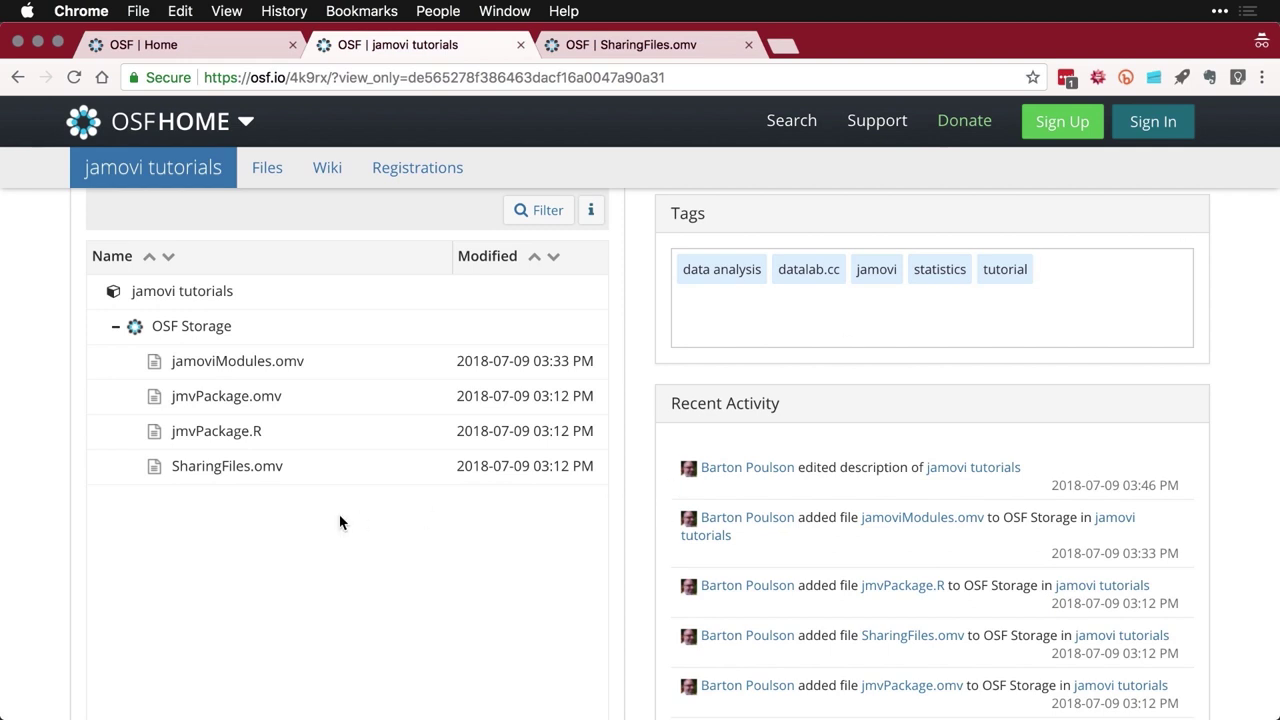
Bring up the SharingFiles.omv file page showing its Descriptives table for the iris variables
{"action": "left_click", "coordinate": [262, 475]}
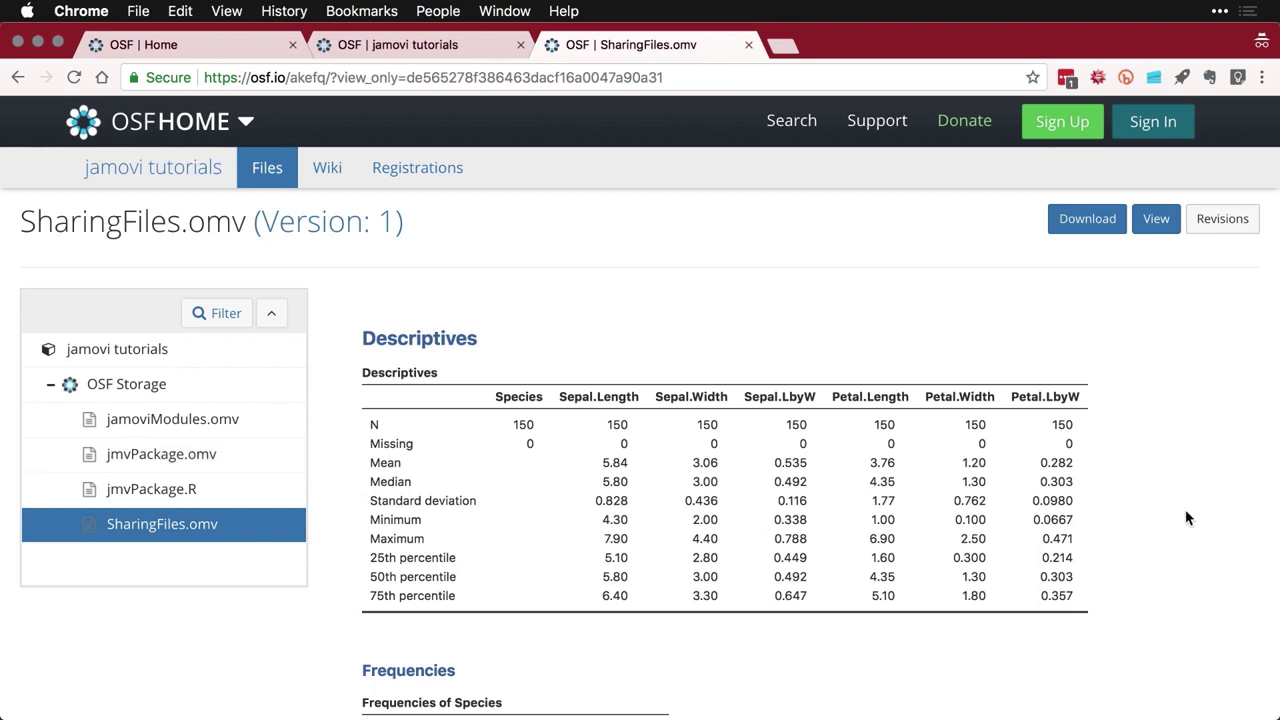
{"action": "scroll", "coordinate": [1188, 517], "scroll_direction": "down", "scroll_amount": 1}
{"action": "scroll", "coordinate": [1188, 517], "scroll_direction": "down", "scroll_amount": 2}
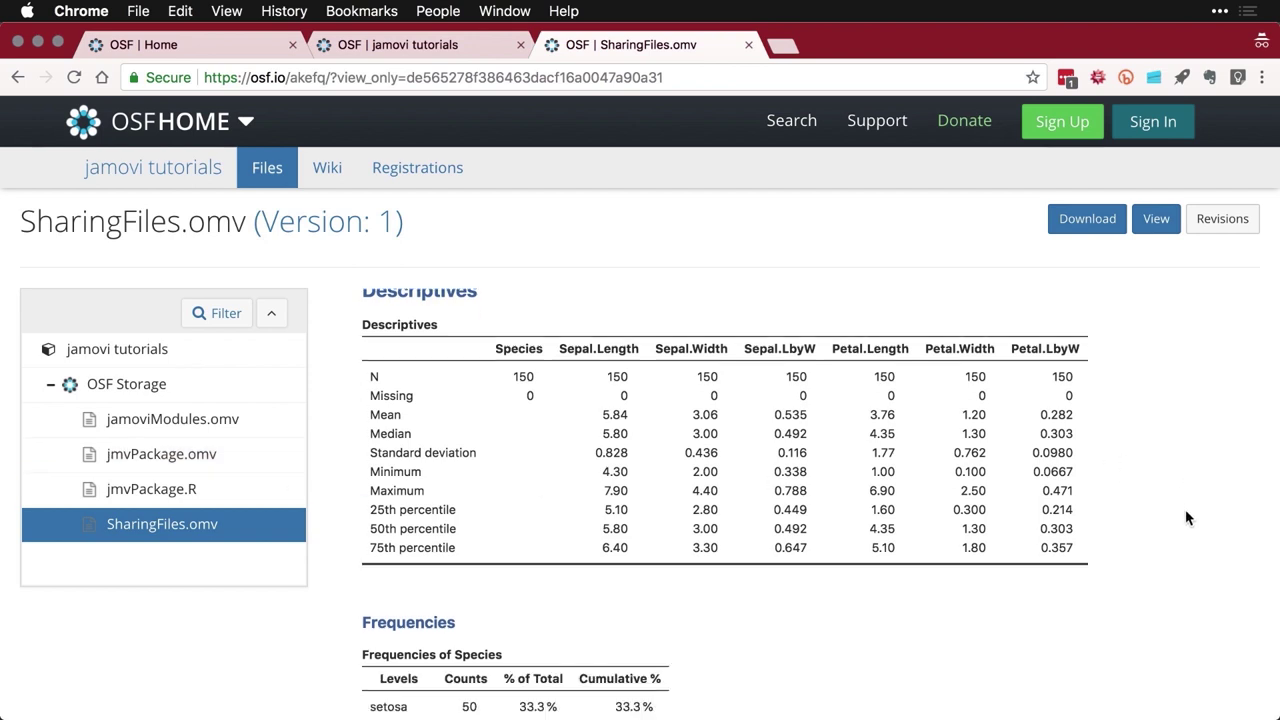
{"action": "scroll", "coordinate": [1188, 517], "scroll_direction": "down", "scroll_amount": 3}
{"action": "scroll", "coordinate": [1188, 517], "scroll_direction": "down", "scroll_amount": 3}
{"action": "scroll", "coordinate": [1188, 517], "scroll_direction": "down", "scroll_amount": 2}
{"action": "scroll", "coordinate": [1188, 517], "scroll_direction": "down", "scroll_amount": 3}
{"action": "scroll", "coordinate": [1187, 517], "scroll_direction": "down", "scroll_amount": 2}
{"action": "scroll", "coordinate": [1187, 517], "scroll_direction": "down", "scroll_amount": 1}
{"action": "scroll", "coordinate": [1187, 517], "scroll_direction": "down", "scroll_amount": 2}
{"action": "scroll", "coordinate": [1187, 517], "scroll_direction": "down", "scroll_amount": 3}
{"action": "scroll", "coordinate": [1188, 517], "scroll_direction": "down", "scroll_amount": 2}
{"action": "scroll", "coordinate": [1188, 517], "scroll_direction": "down", "scroll_amount": 3}
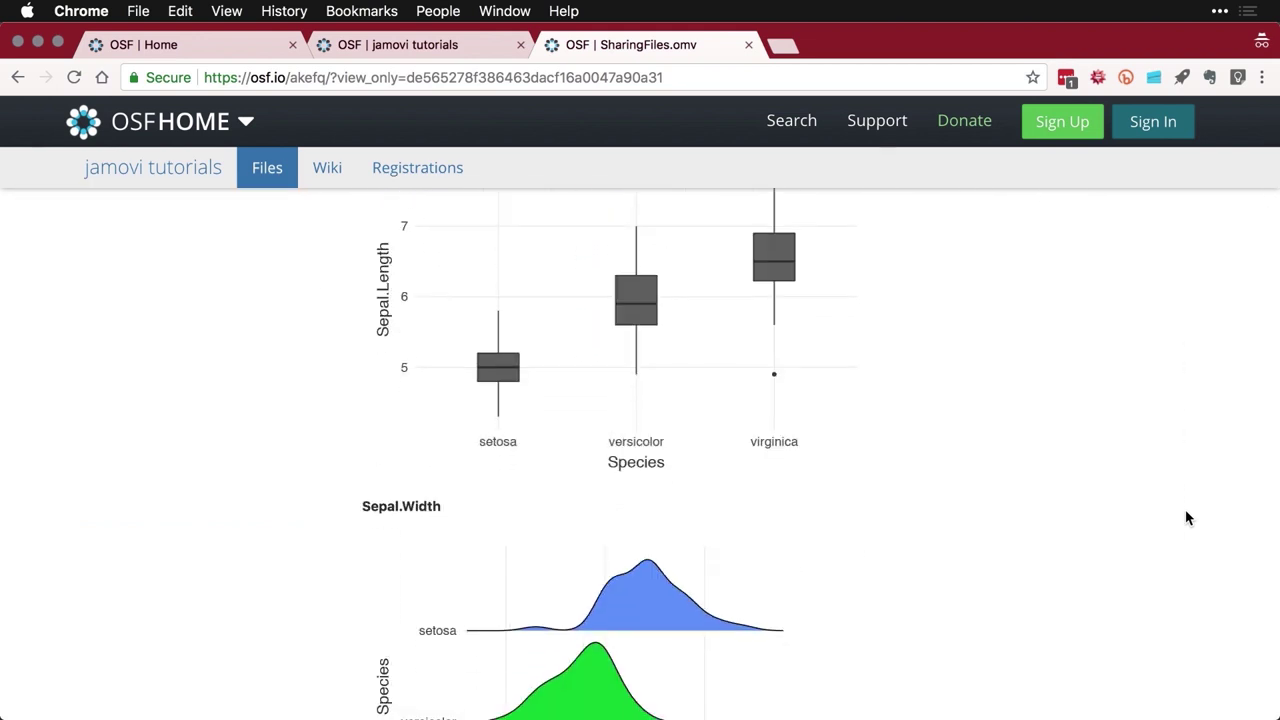
{"action": "scroll", "coordinate": [1188, 517], "scroll_direction": "up", "scroll_amount": 1}
{"action": "scroll", "coordinate": [1188, 517], "scroll_direction": "up", "scroll_amount": 1}
{"action": "scroll", "coordinate": [1188, 517], "scroll_direction": "up", "scroll_amount": 8}
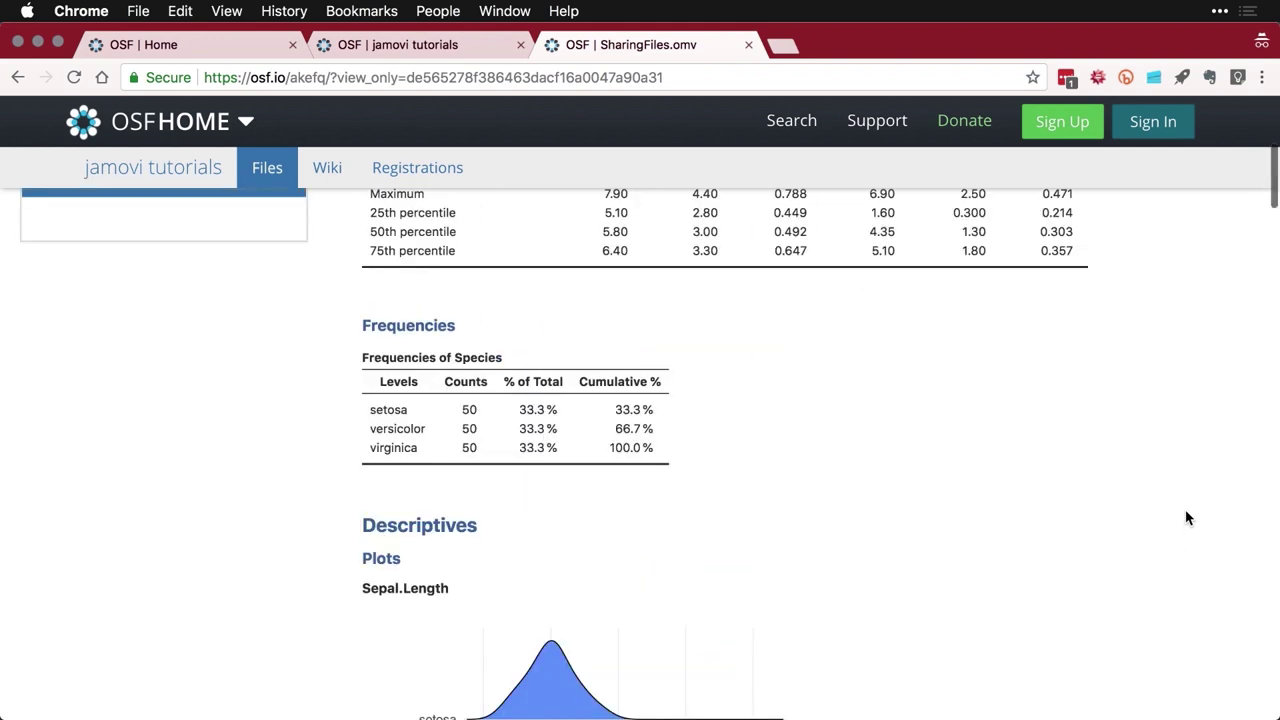
{"action": "scroll", "coordinate": [1185, 509], "scroll_direction": "up", "scroll_amount": 8}
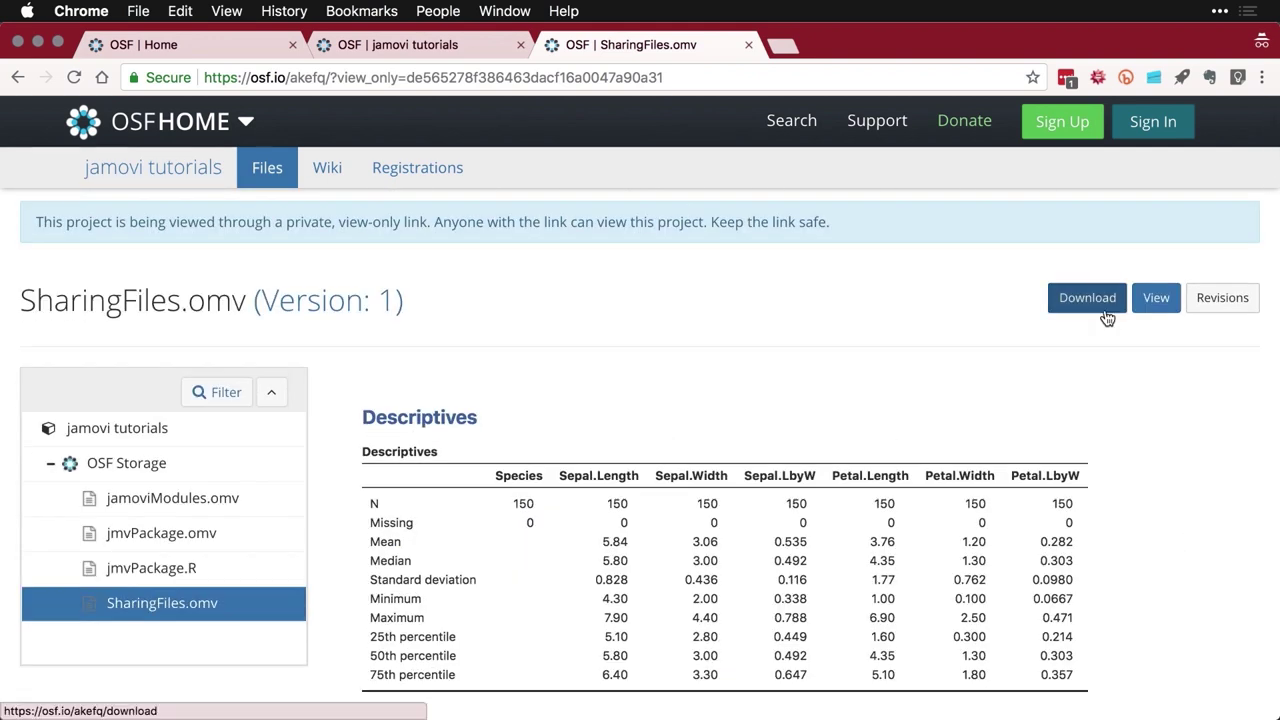